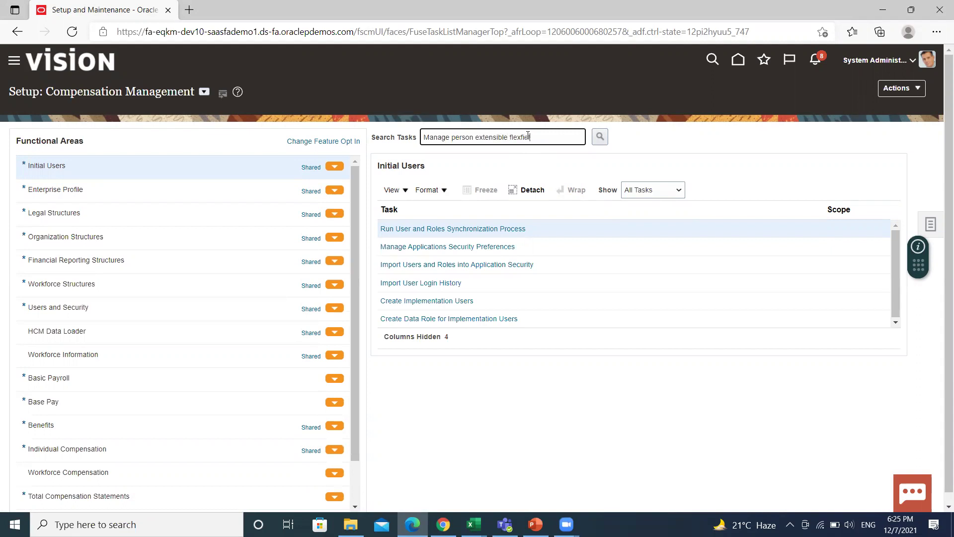
Find the Manage Person Extensible Flexfield task and view the Person EIT Information flexfield's setup, leaving it without changes.
click(600, 136)
click(437, 229)
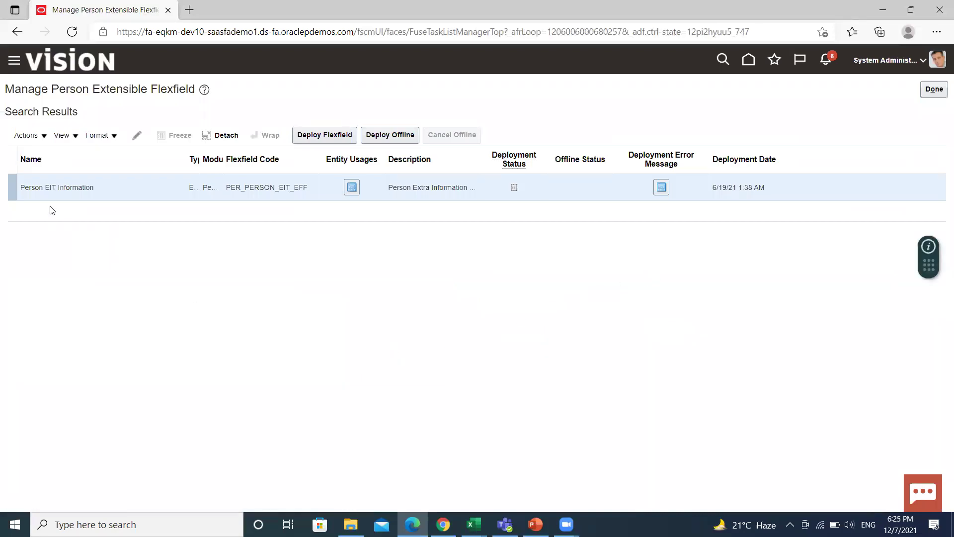
click(137, 135)
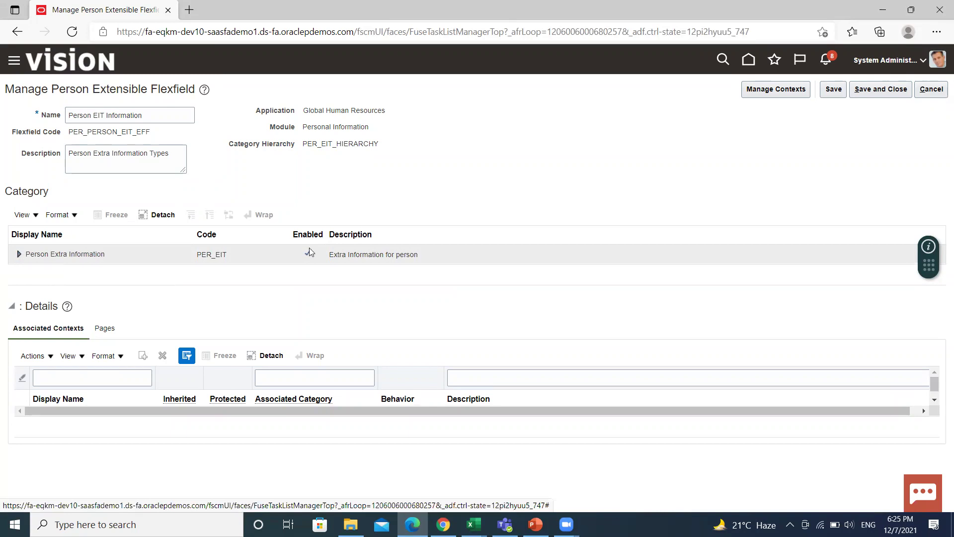
click(930, 91)
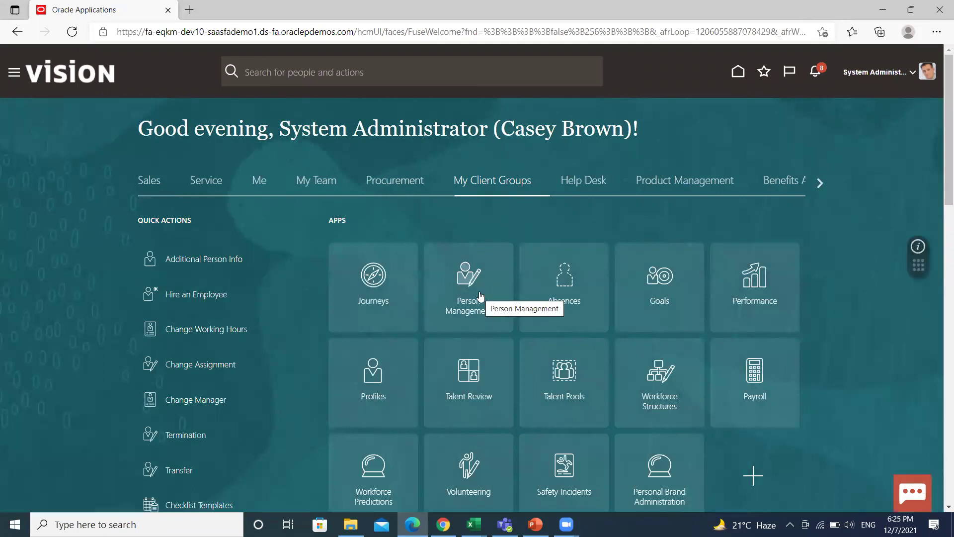
Search for the employee by person number in Person Management.
click(480, 296)
click(154, 243)
text(123)
click(838, 288)
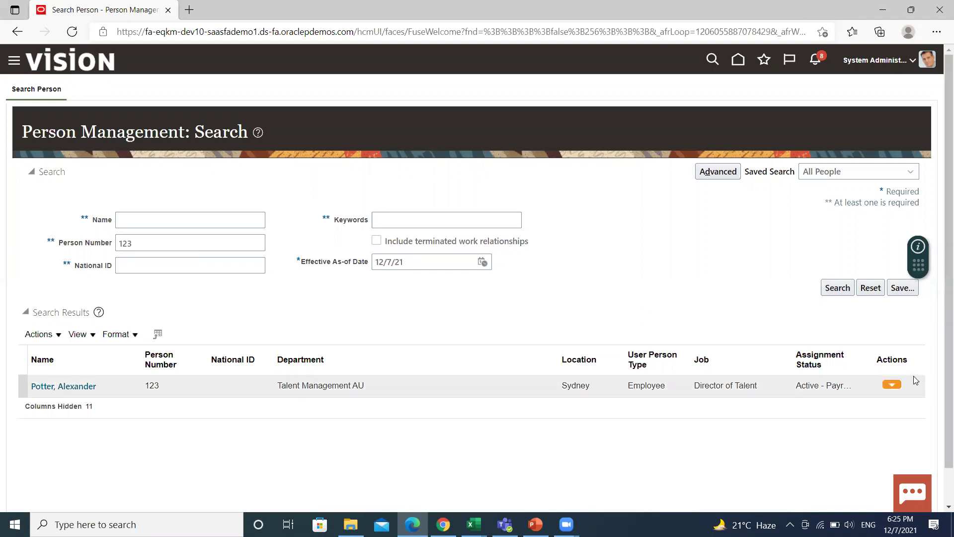
Open the employee's Person record, examine the Assigned Property and India Miscellaneous Information extra information, and cancel out of the record.
click(893, 384)
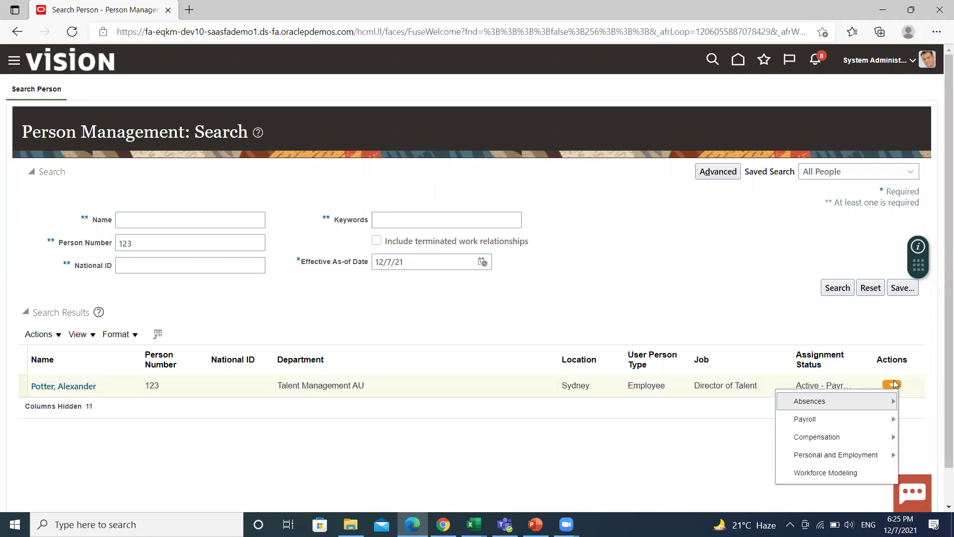
mouse_move(843, 455)
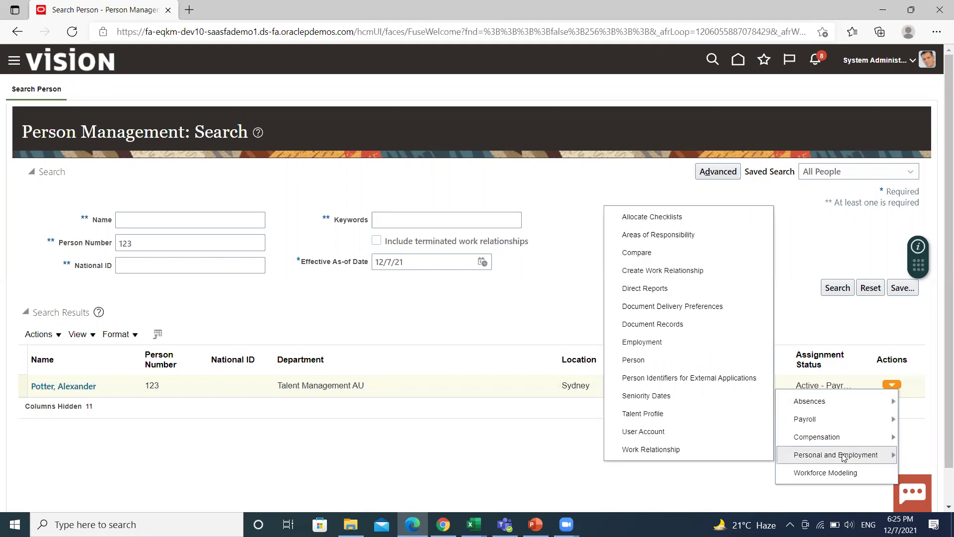
click(633, 359)
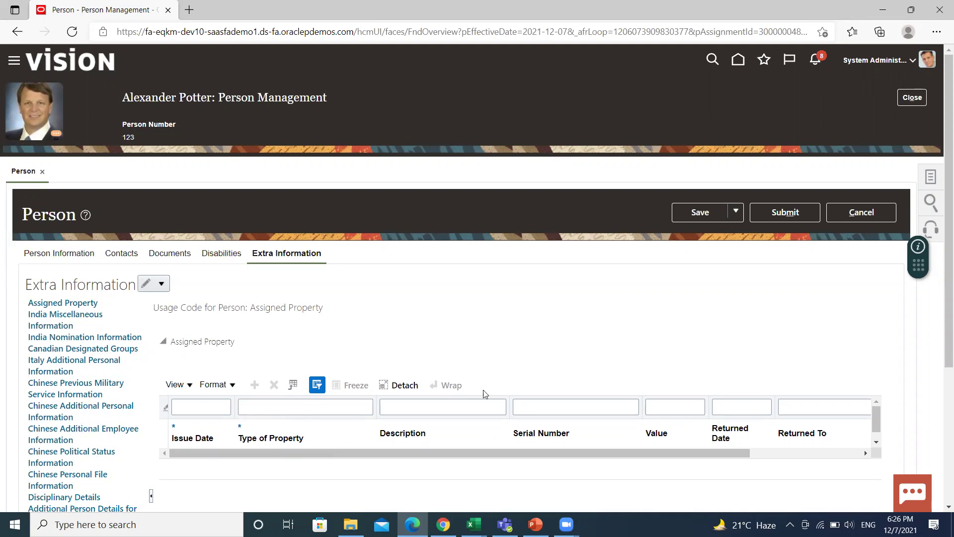
click(40, 320)
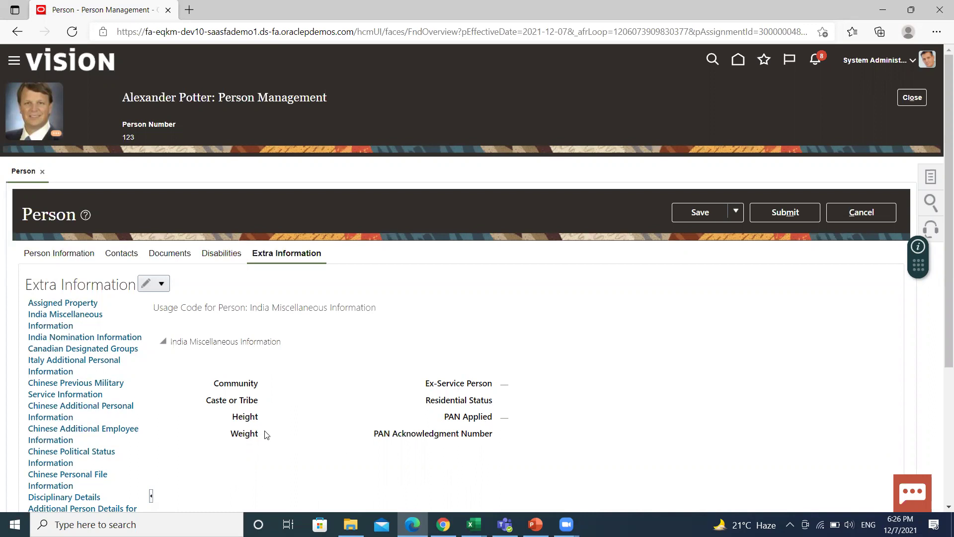
click(880, 215)
click(614, 298)
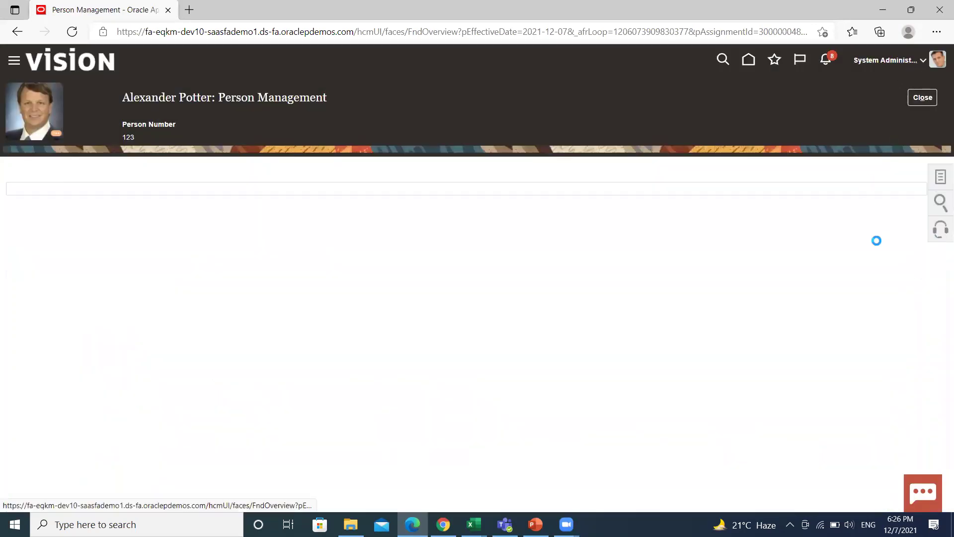
Return to the Compensation Management setup, show all tasks, and open the Person EIT Information flexfield to review its associated contexts.
click(704, 234)
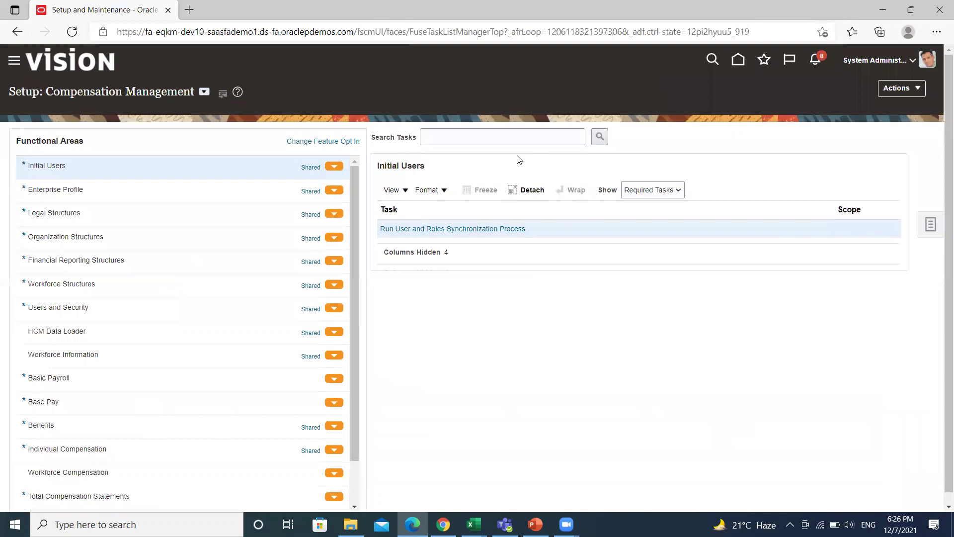
click(646, 191)
click(635, 205)
click(463, 136)
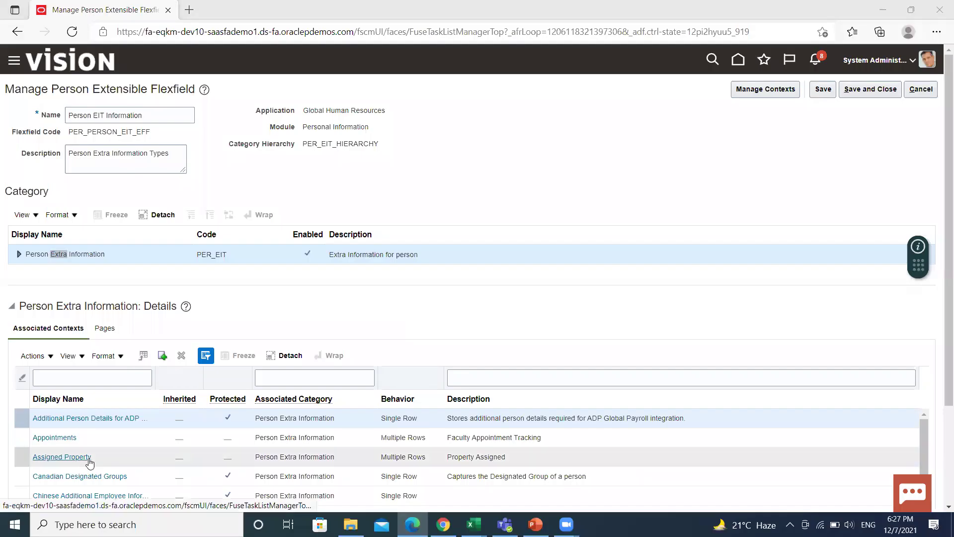
scroll(90, 462, down, 3)
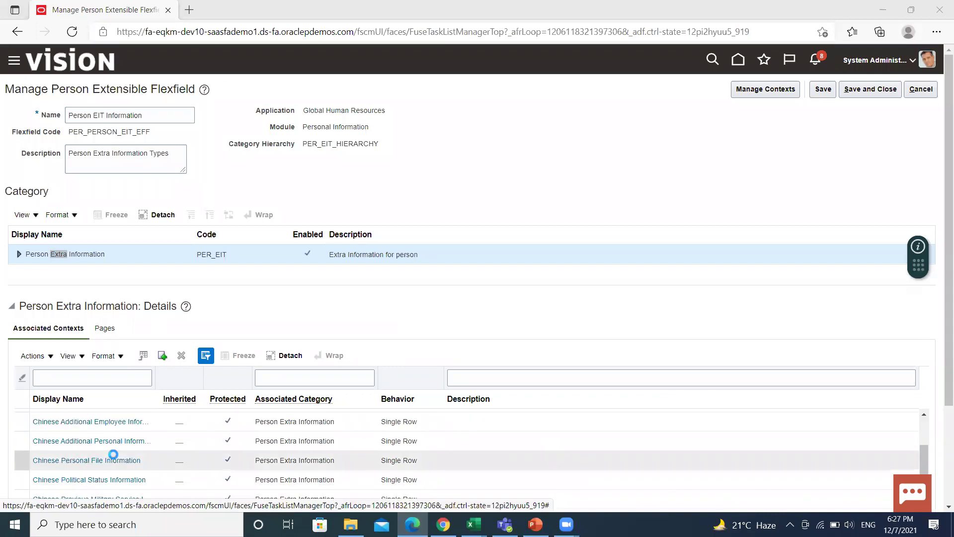
scroll(120, 464, up, 3)
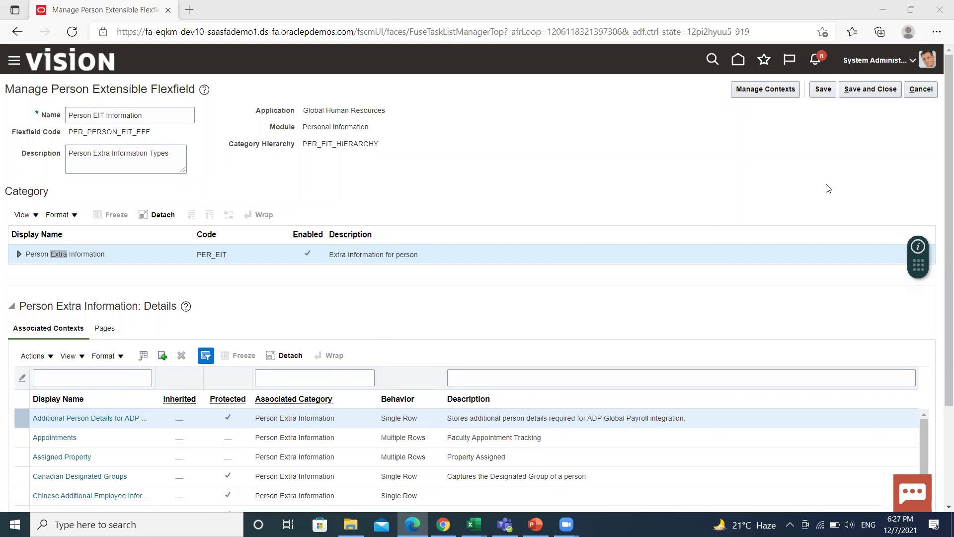
Create a context for the Person EIT Information flexfield with display name and code Employee Details, keeping Multiple Rows behavior.
click(742, 89)
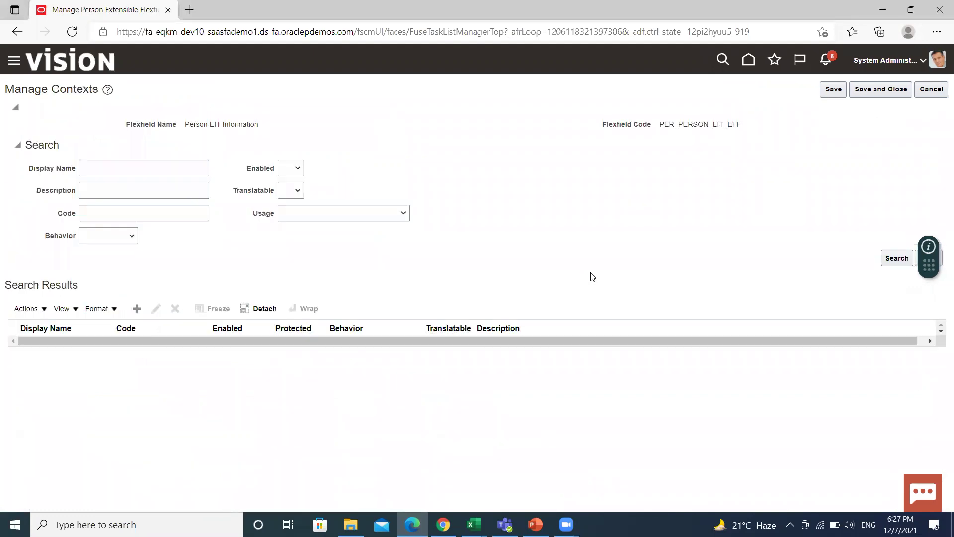
click(137, 308)
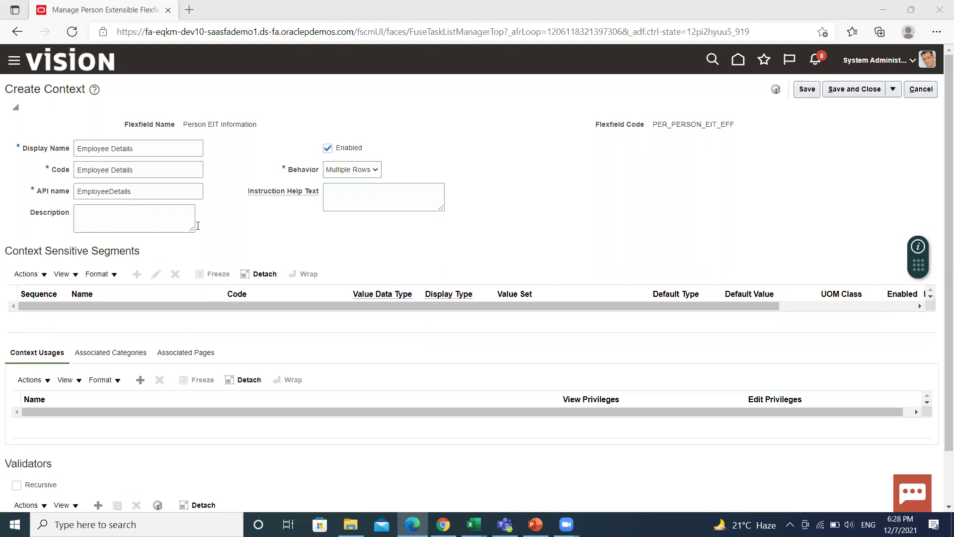
click(374, 170)
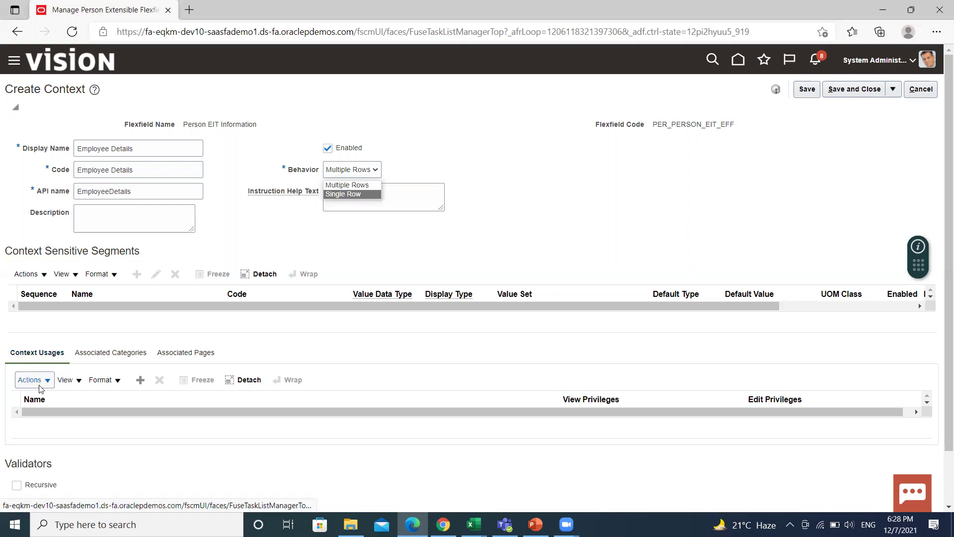
Add the context usage Usage Code for Person with the Choose Person view privilege, and save the context.
click(140, 379)
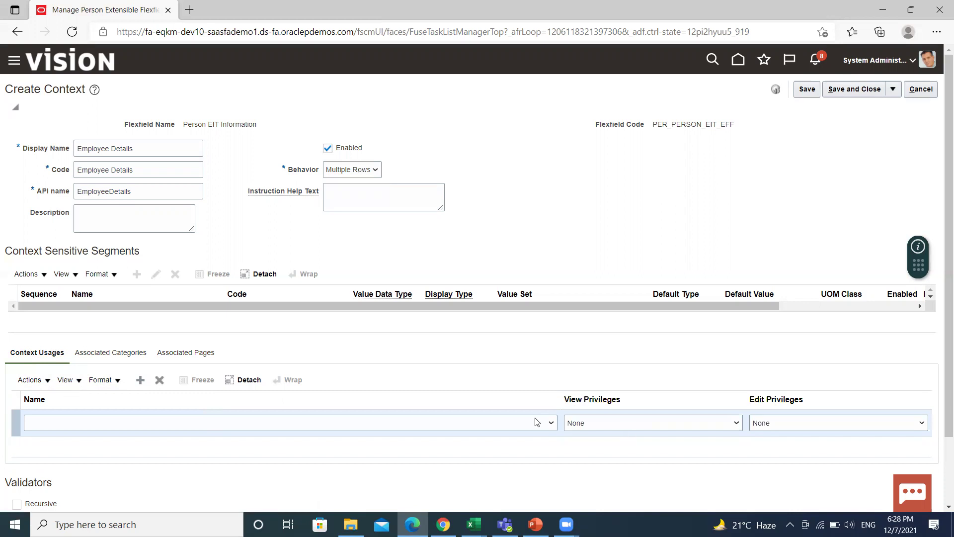
click(536, 422)
click(293, 444)
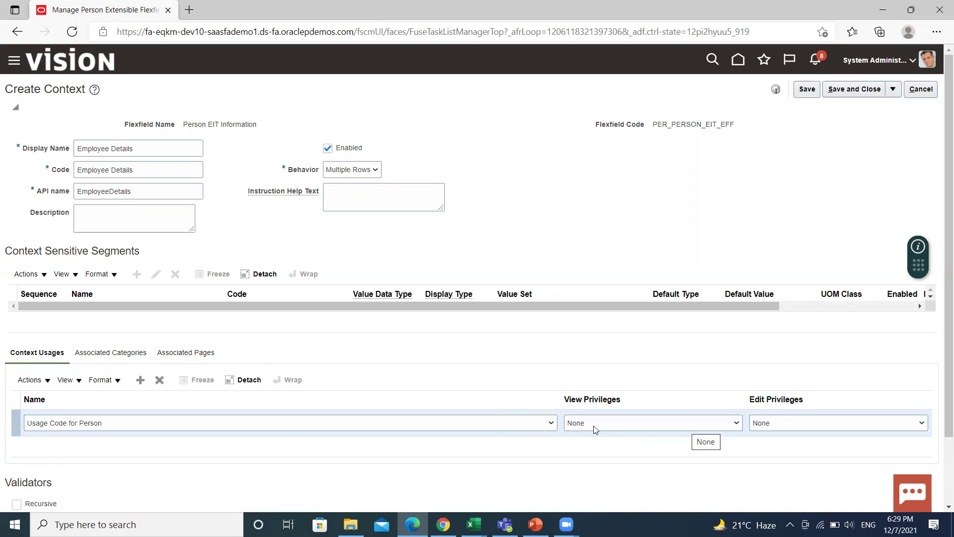
click(697, 424)
click(623, 425)
click(695, 426)
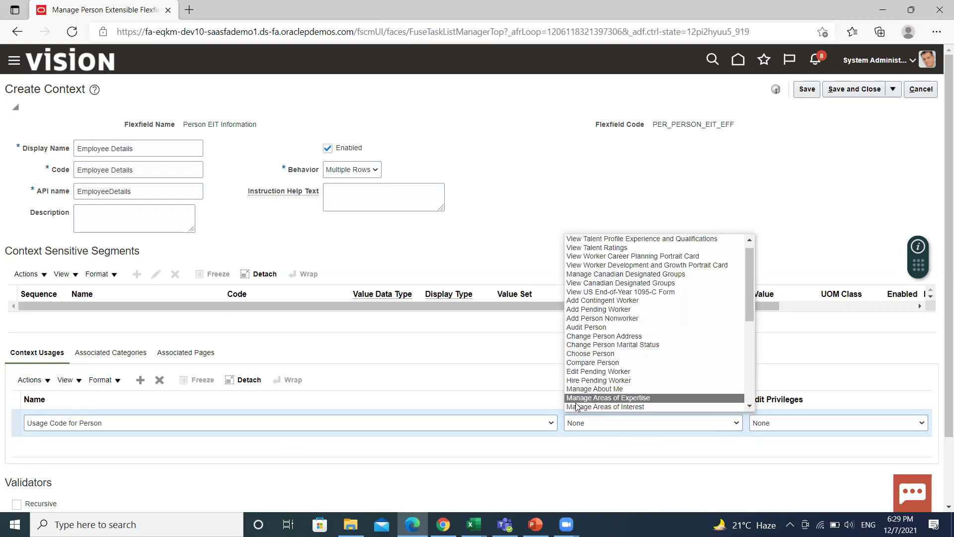
click(648, 354)
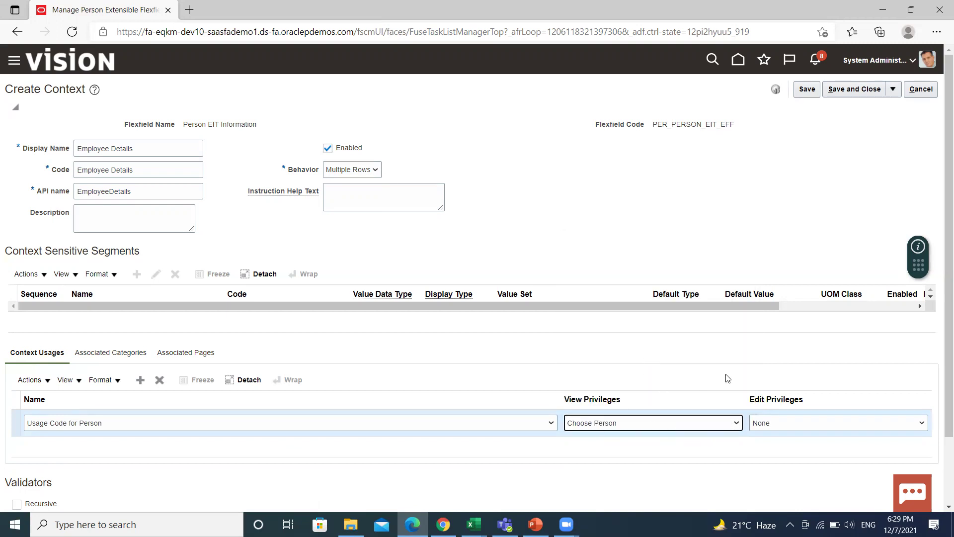
click(809, 89)
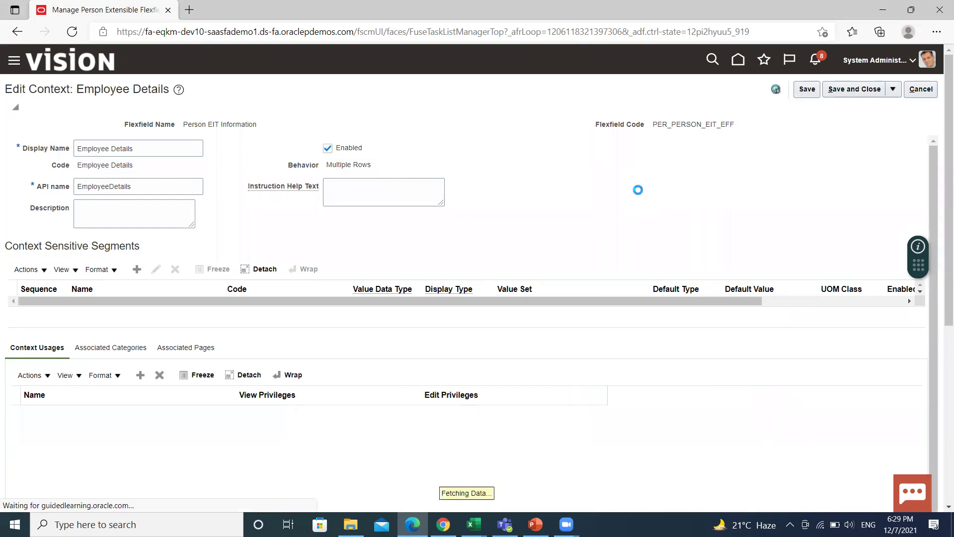
Start a new context-sensitive segment in the Employee Details context and name it Employee Name.
click(136, 271)
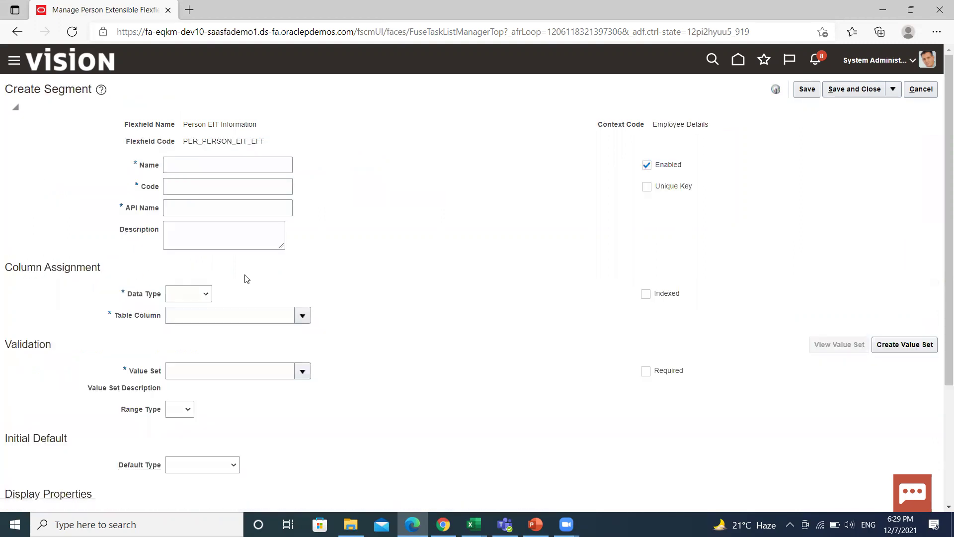
click(226, 167)
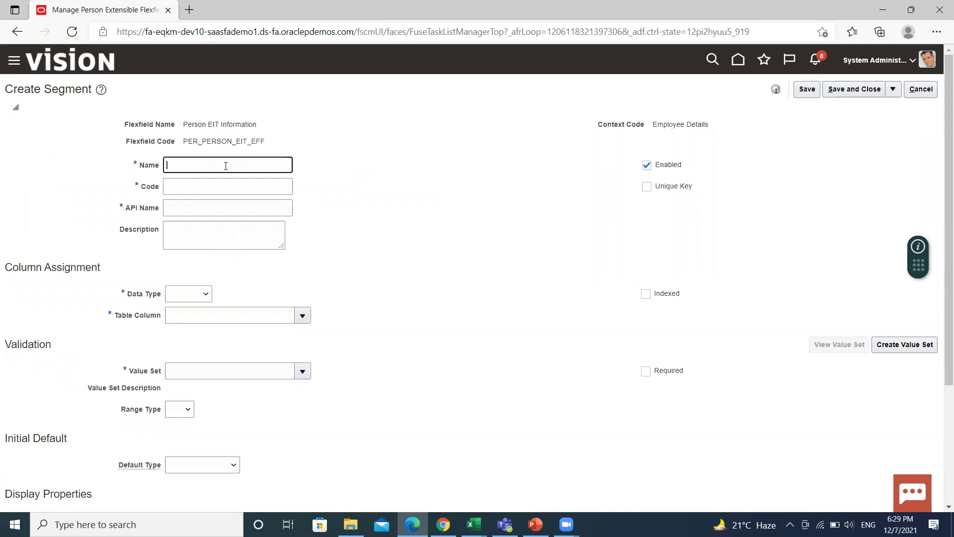
text(Employee Name)
click(356, 273)
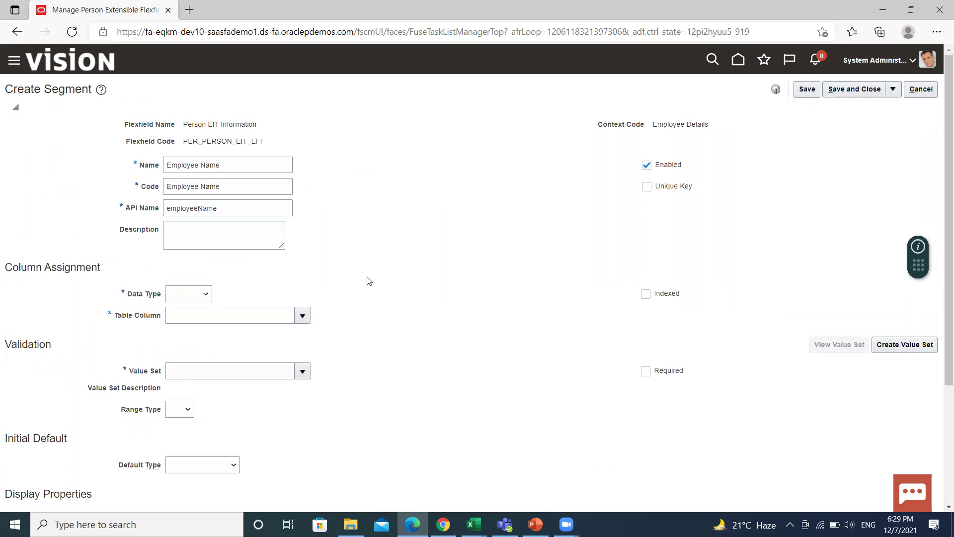
Set the Employee Name segment's data type to Character and its value set to 30 Characters.
click(201, 297)
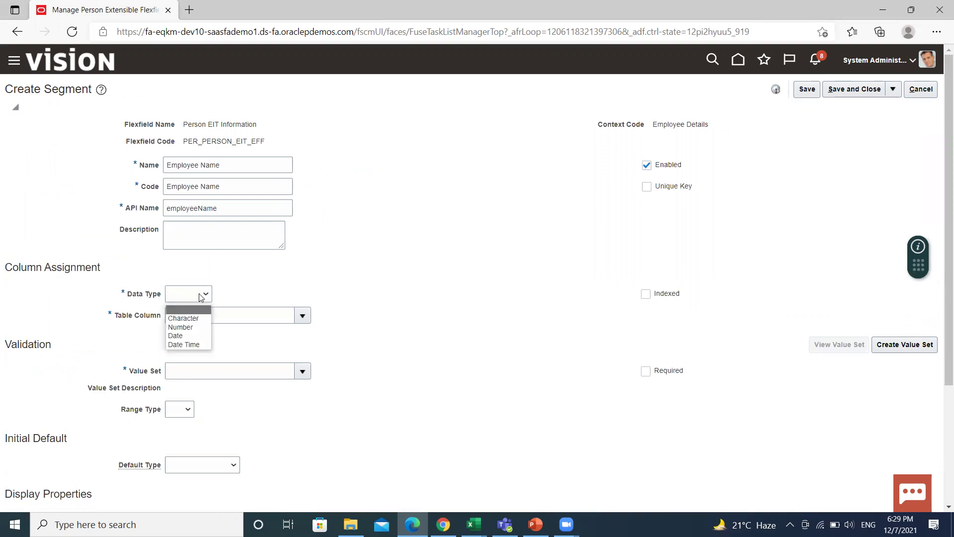
click(193, 318)
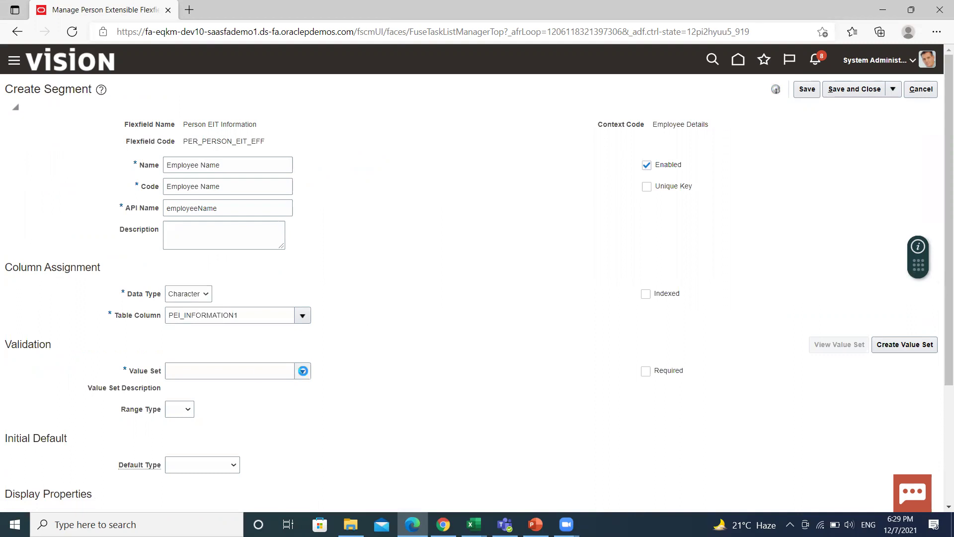
click(302, 371)
click(630, 293)
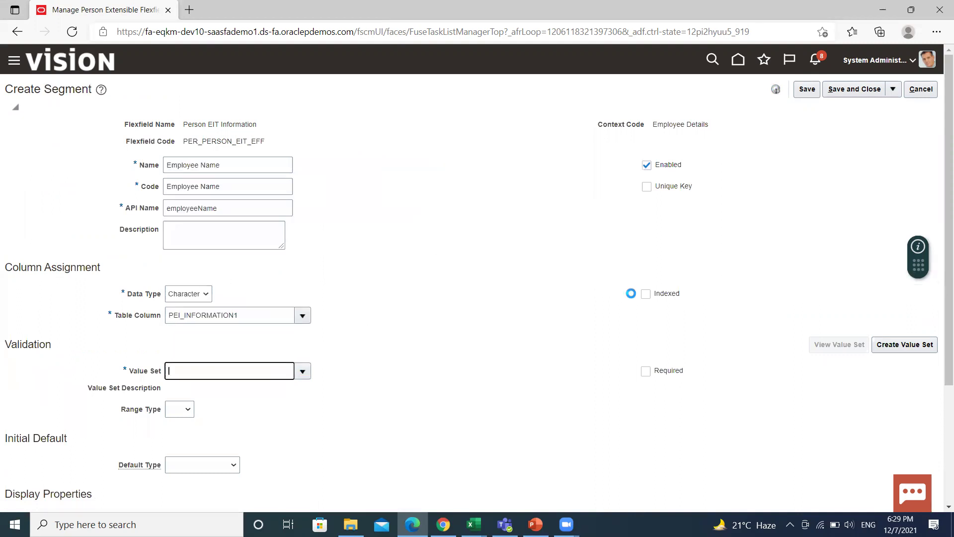
Enable the Employee Name segment for Business Intelligence, then save and close it.
scroll(630, 297, down, 3)
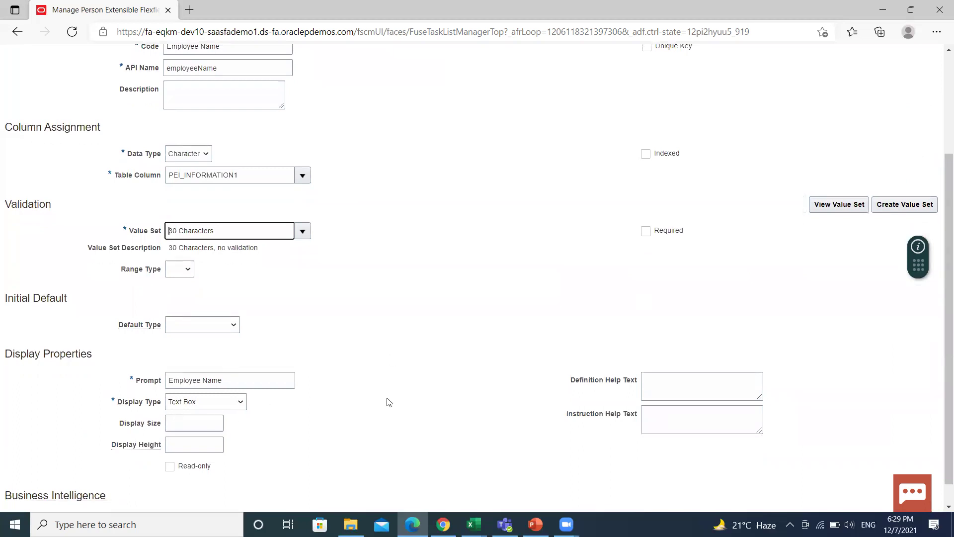
scroll(445, 399, down, 1)
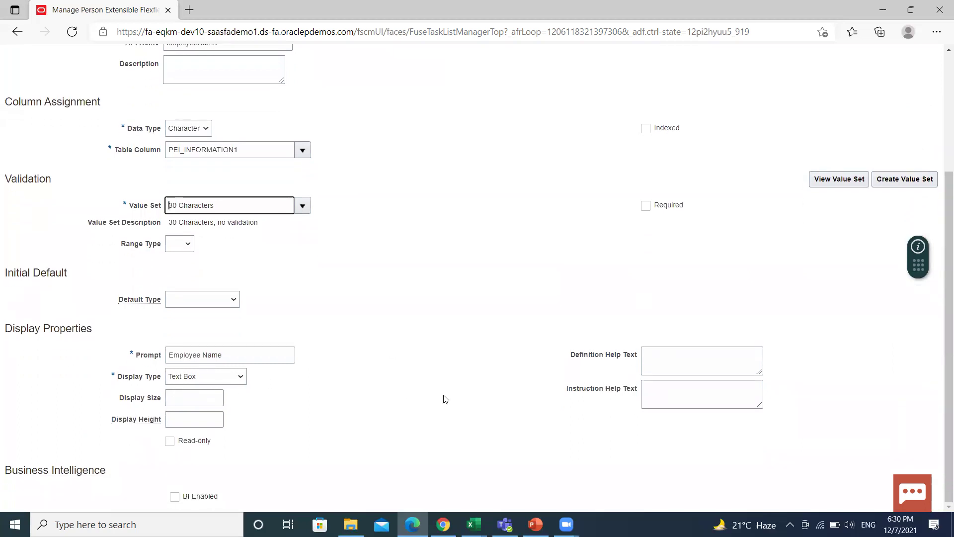
click(173, 500)
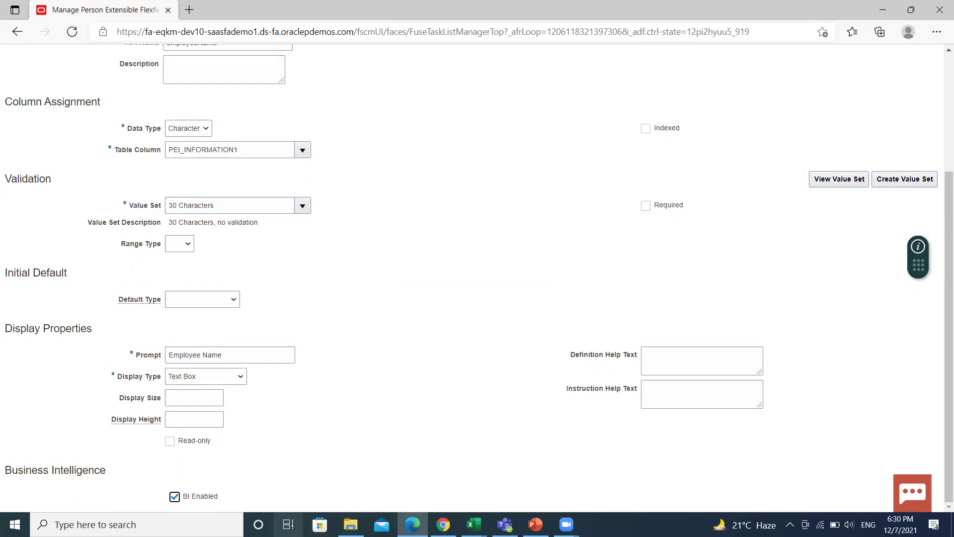
scroll(679, 297, up, 3)
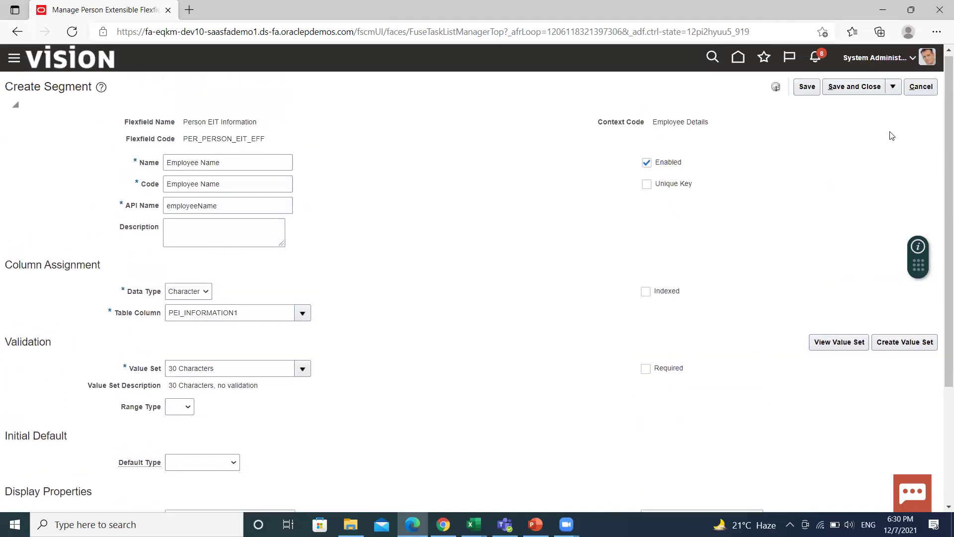
click(830, 91)
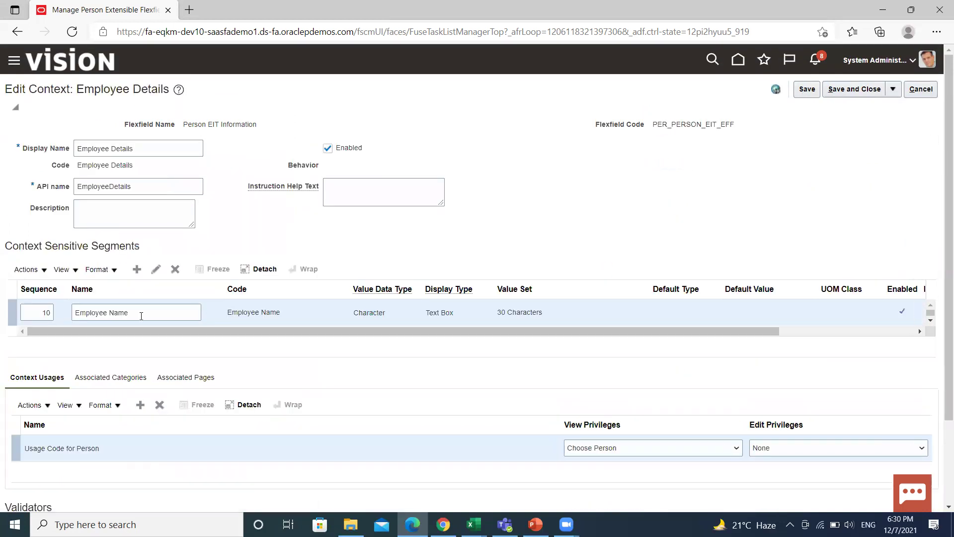
Start another context-sensitive segment in the Employee Details context and name it Employee ID.
click(138, 271)
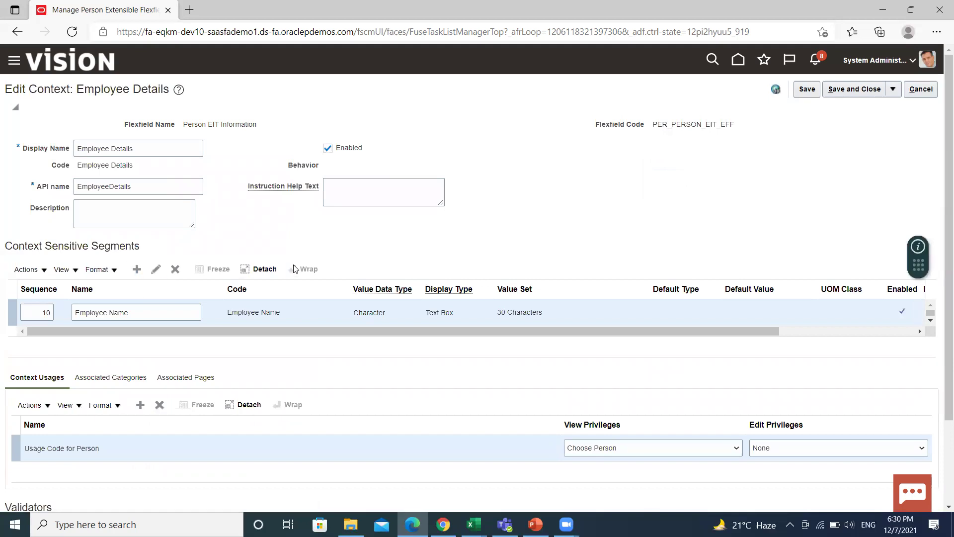
click(244, 165)
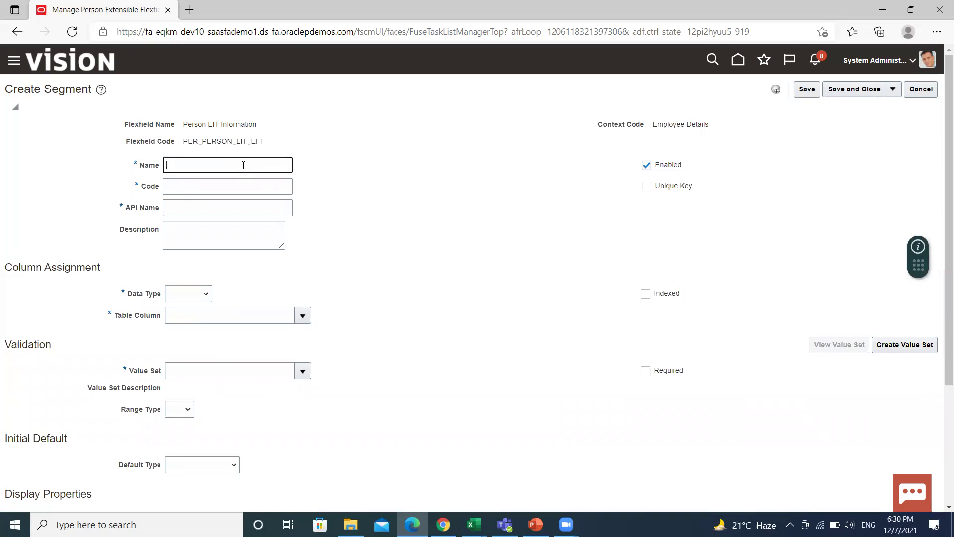
text(Employee ID)
click(367, 193)
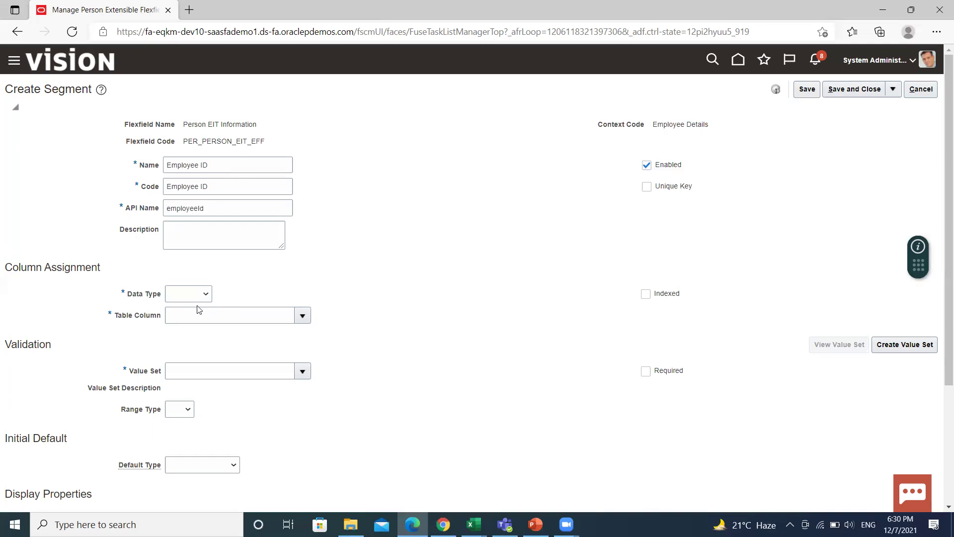
Set the Employee ID segment's data type to Number and its value set to Number18.
click(206, 297)
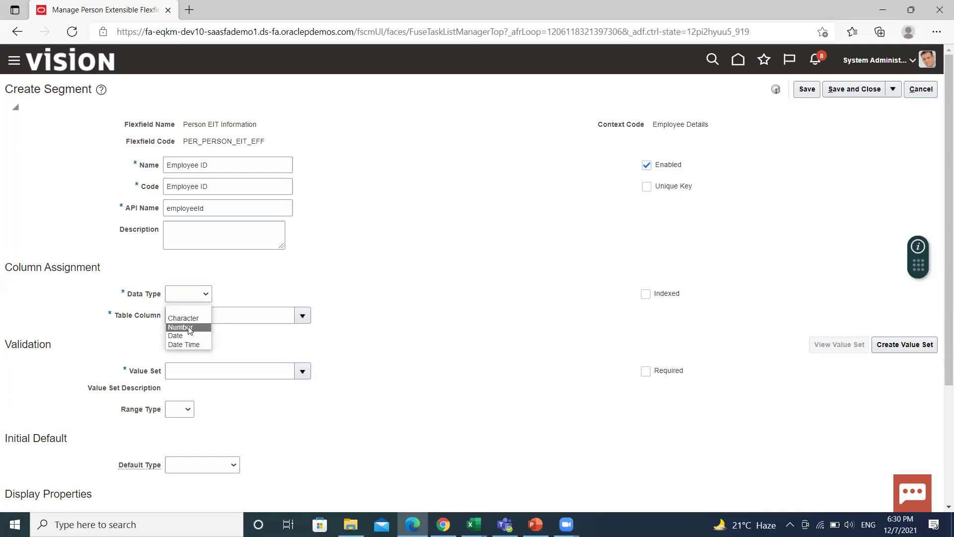
click(185, 324)
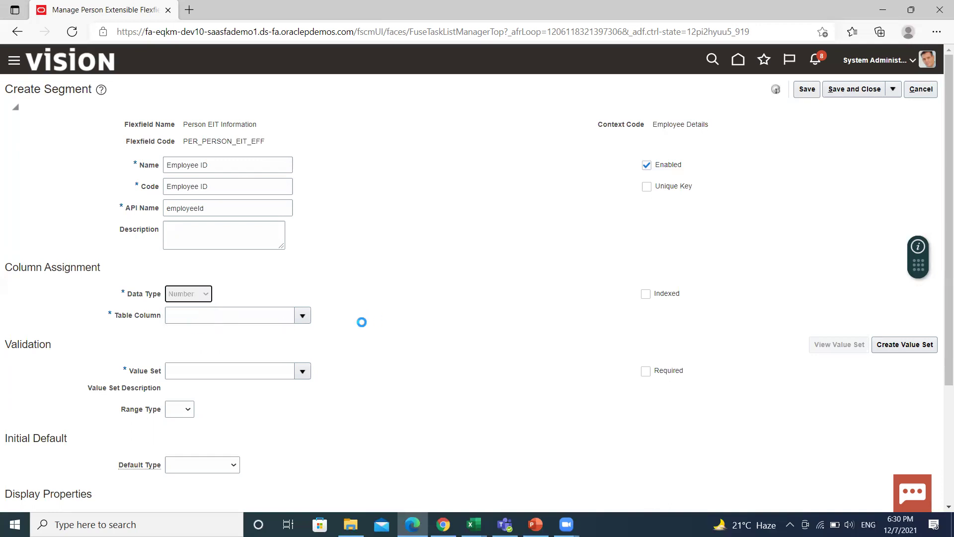
click(302, 372)
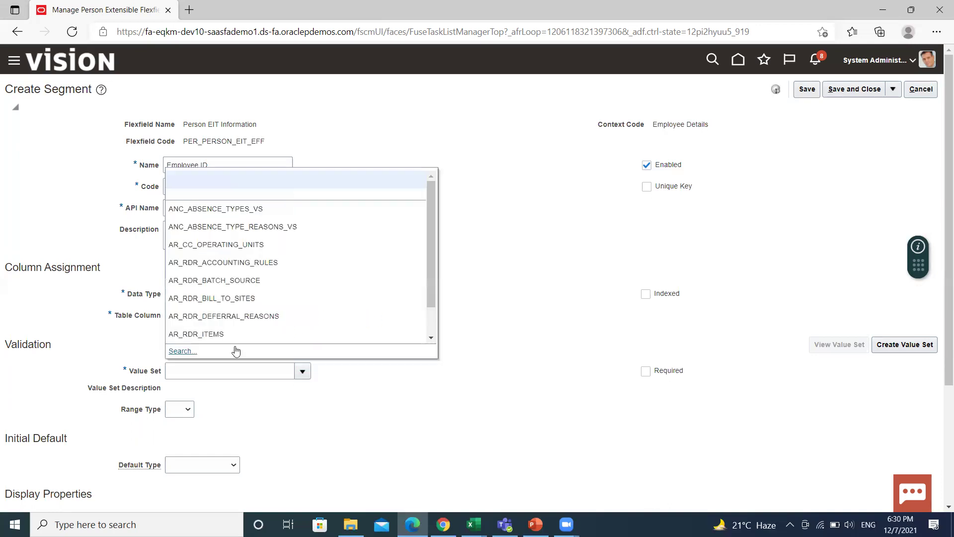
click(178, 352)
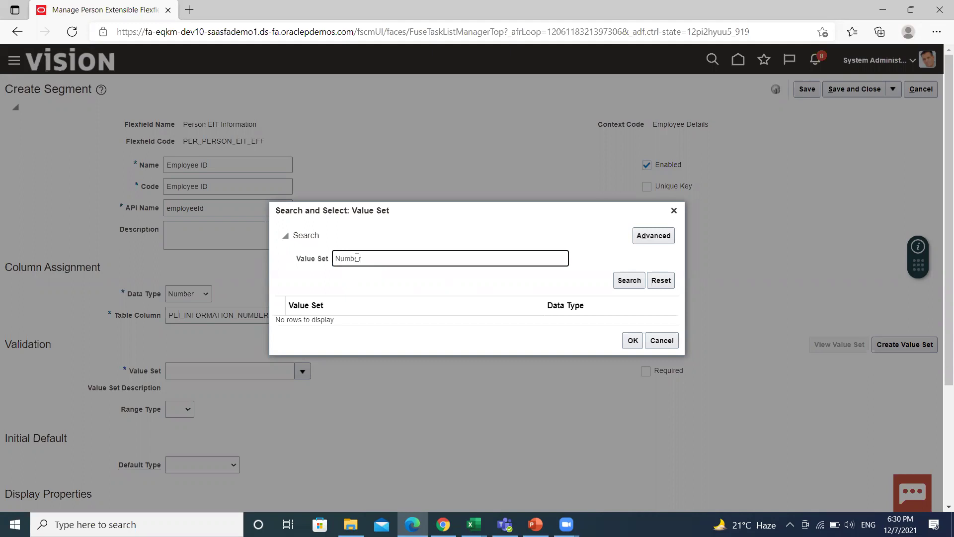
click(622, 281)
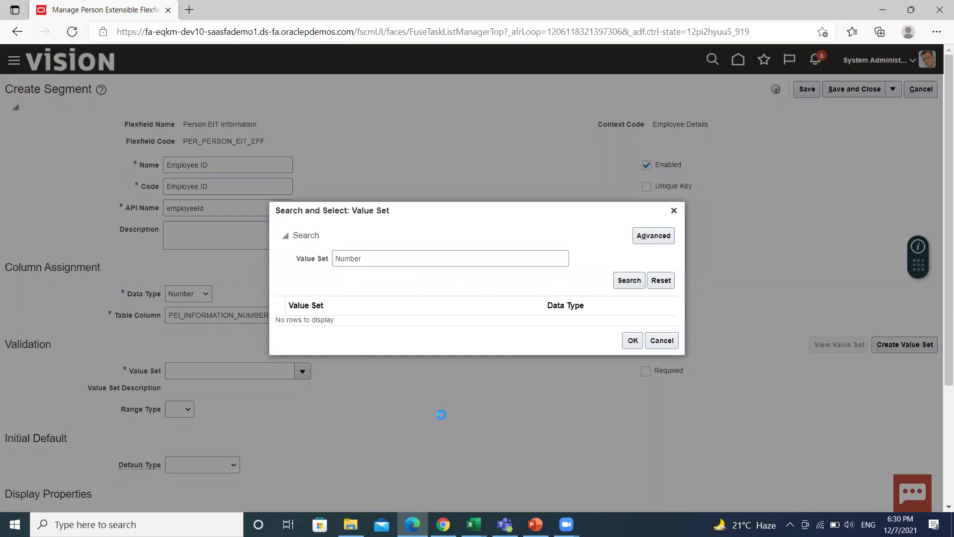
click(345, 338)
click(633, 365)
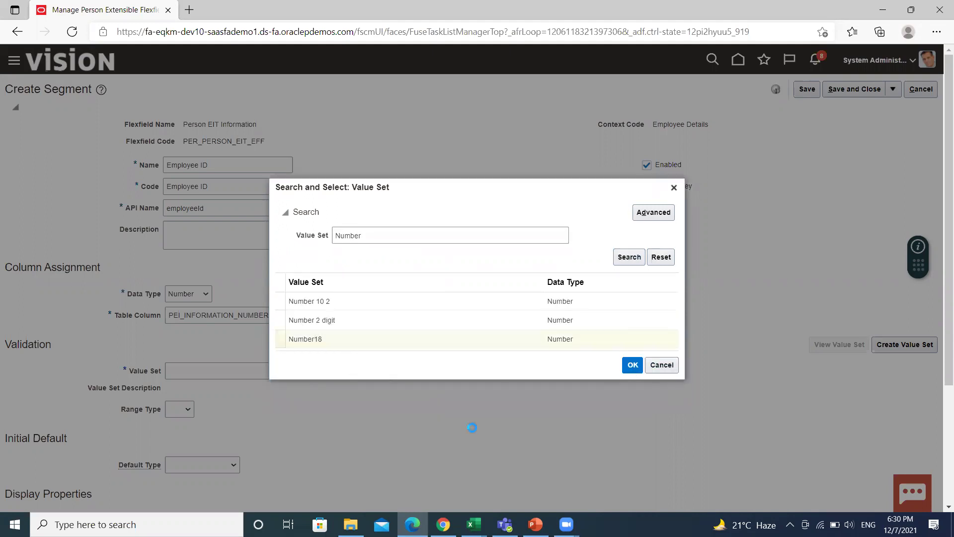
Mark the Employee ID segment as BI enabled and as a unique key, then save and close it.
scroll(387, 445, down, 3)
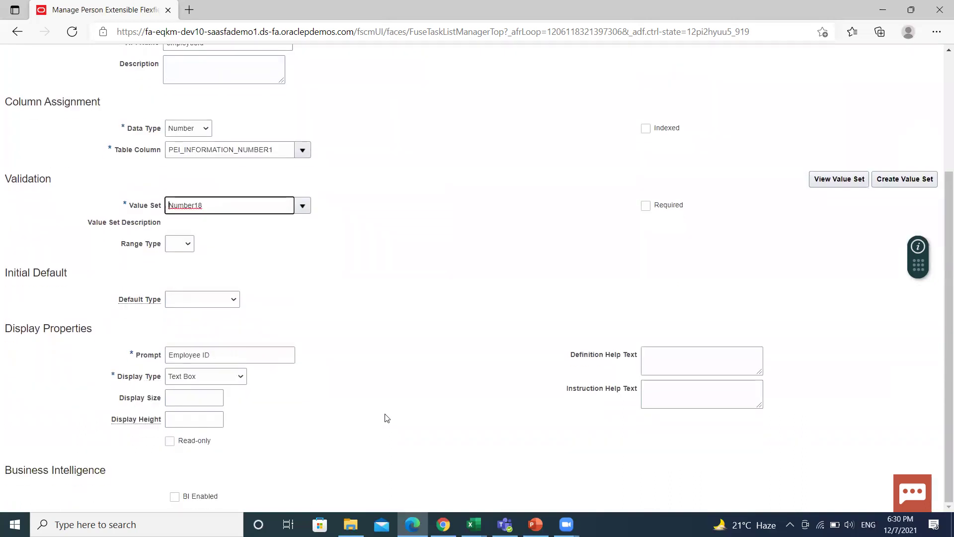
click(175, 495)
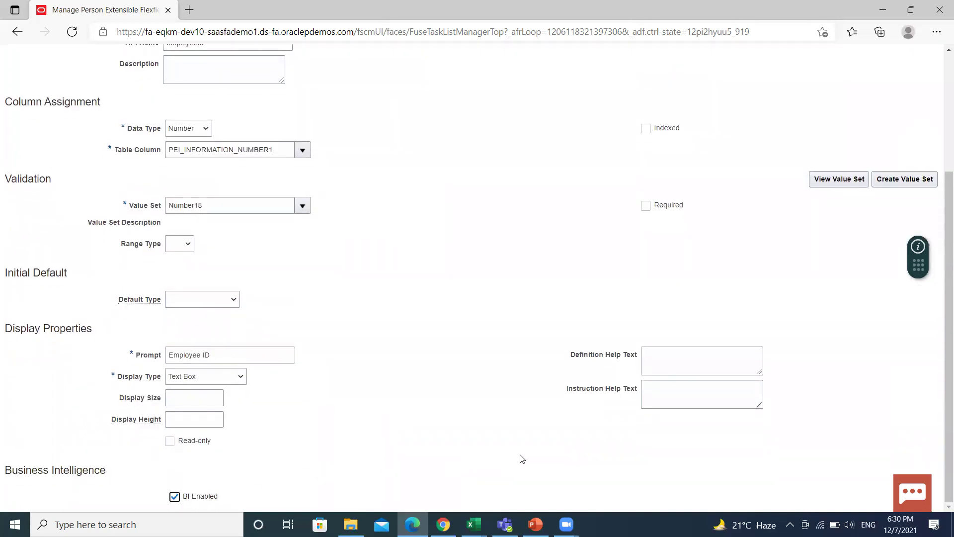
scroll(521, 458, up, 3)
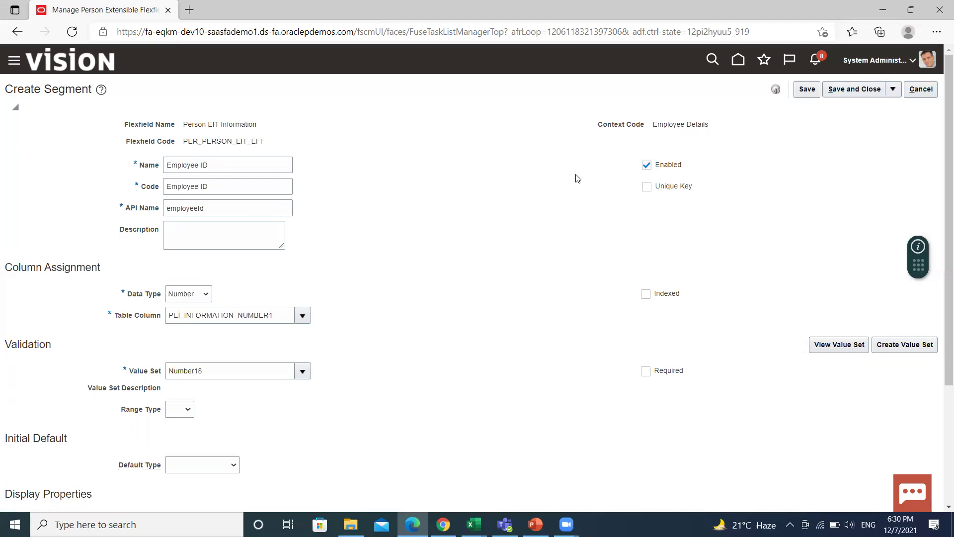
click(646, 187)
click(846, 92)
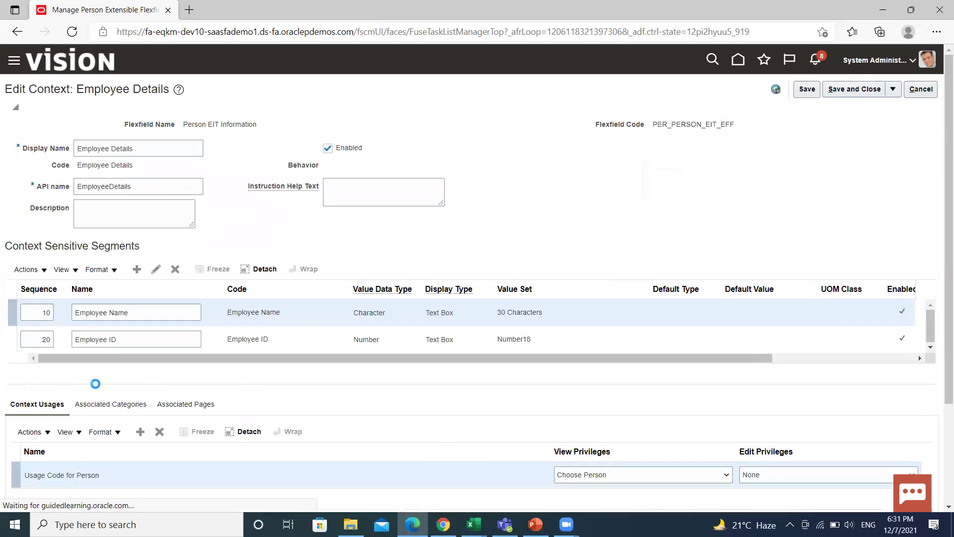
Save and close the Employee Details context and the context management page to return to the Person EIT Information flexfield.
click(854, 89)
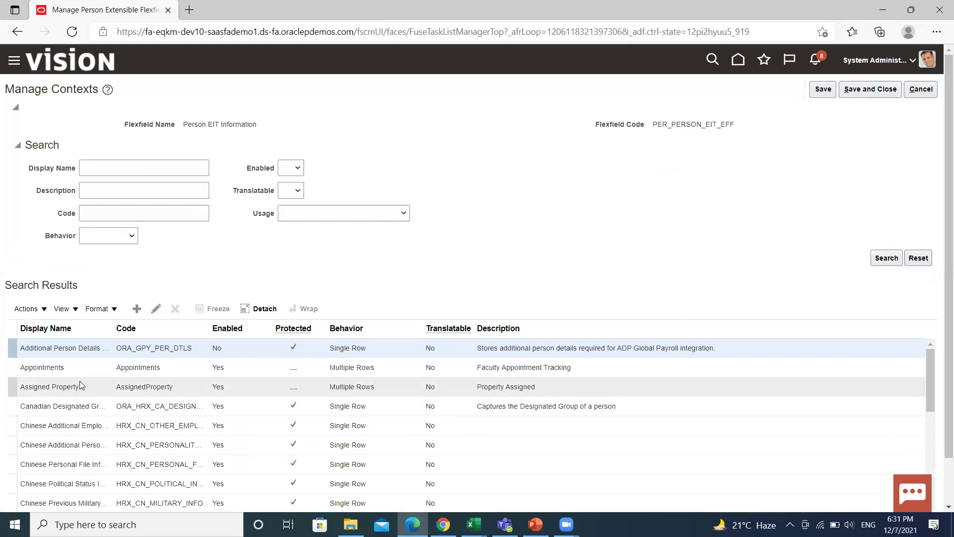
click(35, 313)
click(37, 313)
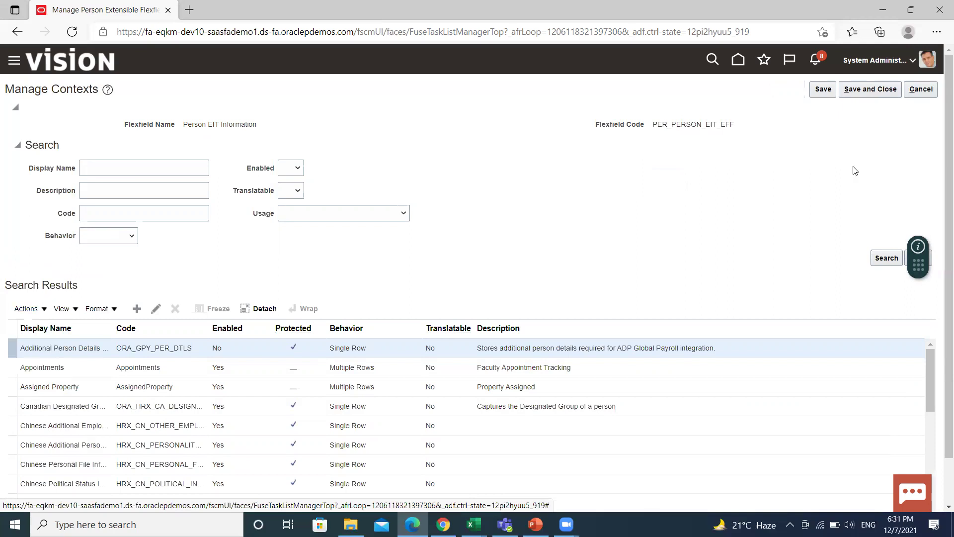
click(874, 89)
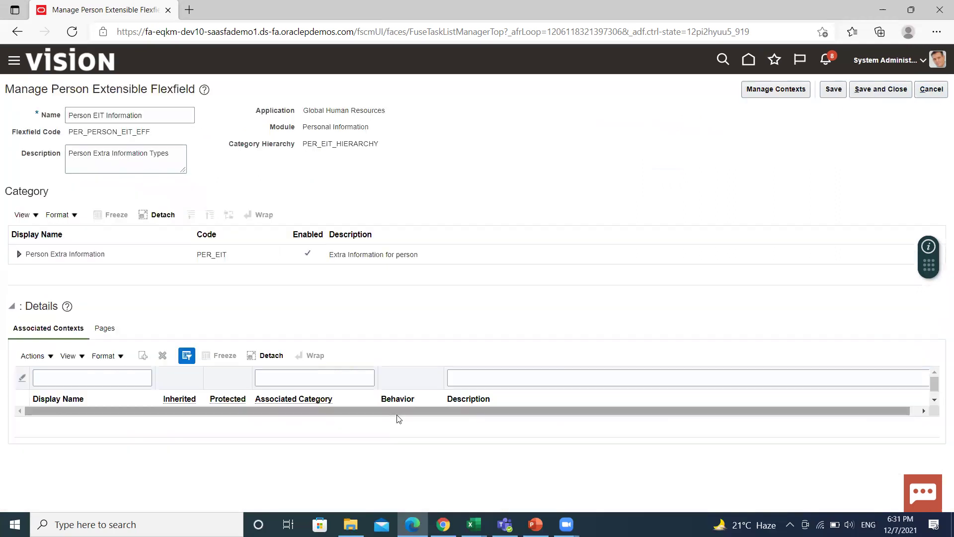
Search by the name Employee details for a context to add to the Person Extra Information category.
click(48, 253)
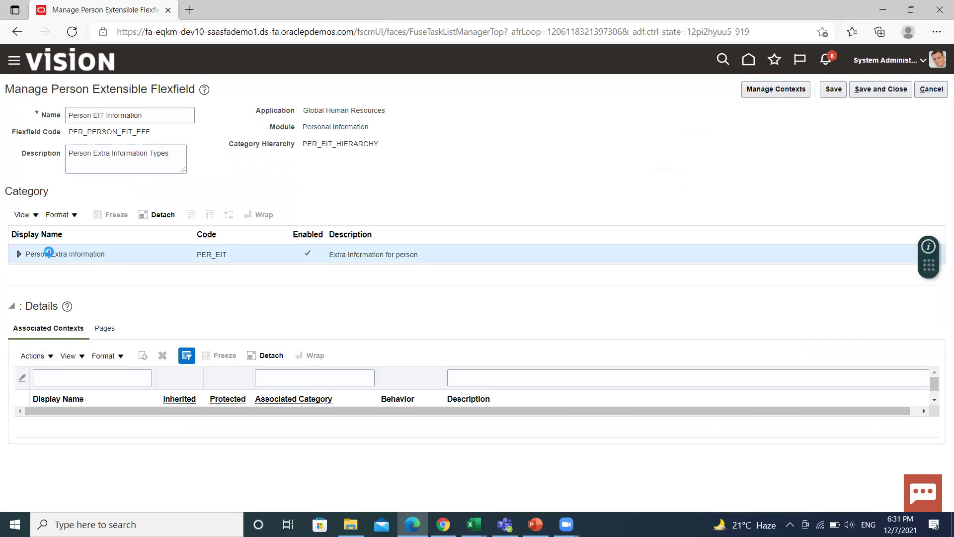
click(49, 355)
click(51, 396)
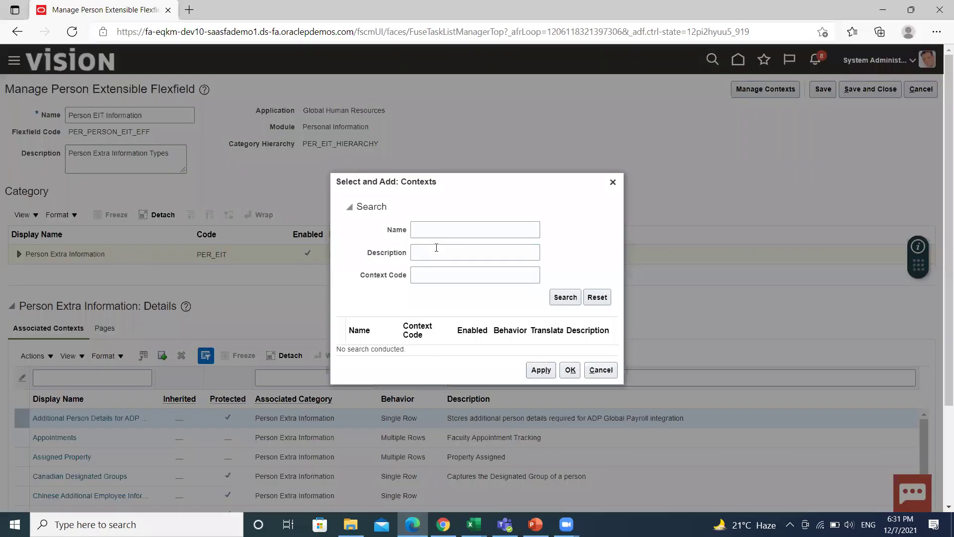
click(440, 227)
text(Employee deatils)
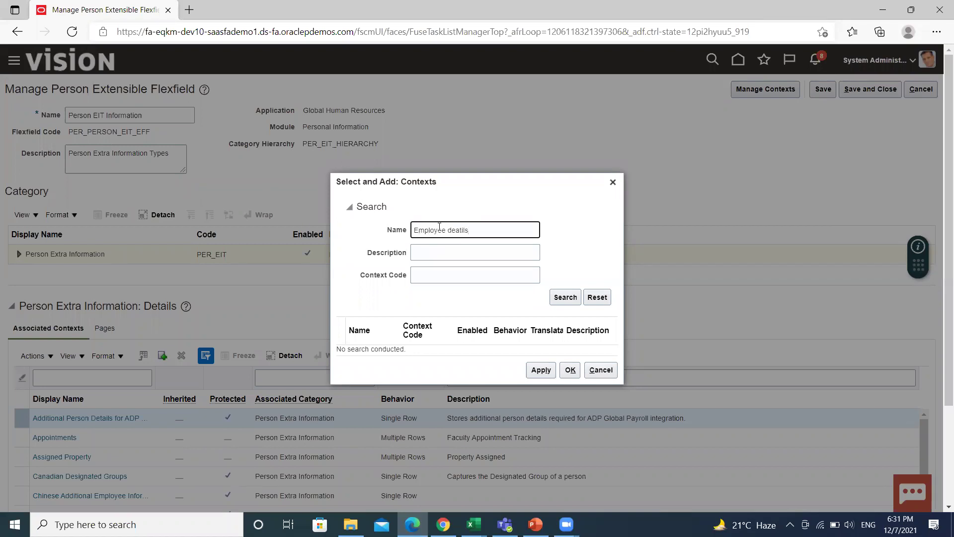
key(Return)
key(BackSpace)
key(BackSpace)
key(BackSpace)
text(ails)
click(571, 297)
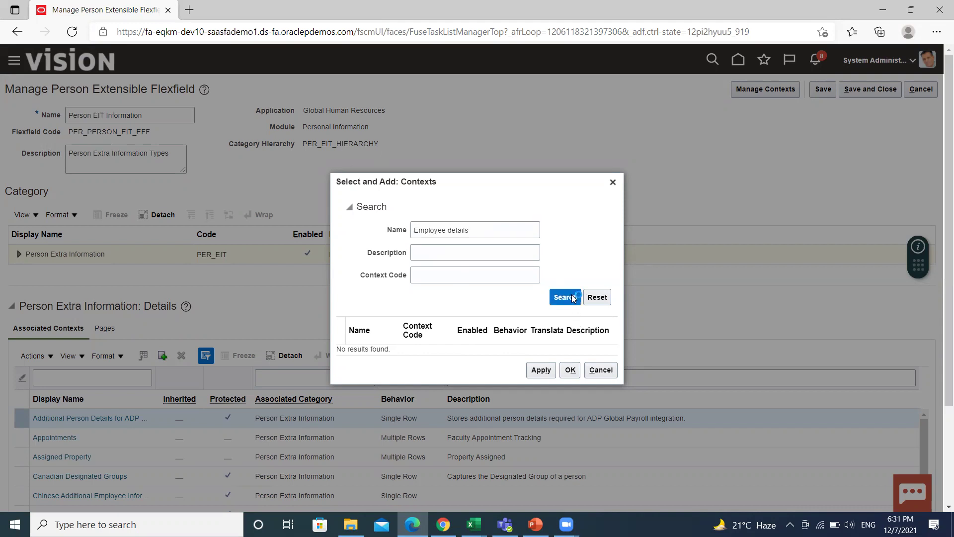
Add the Employee Details context to the Person Extra Information category's associated contexts and confirm the selection.
click(396, 349)
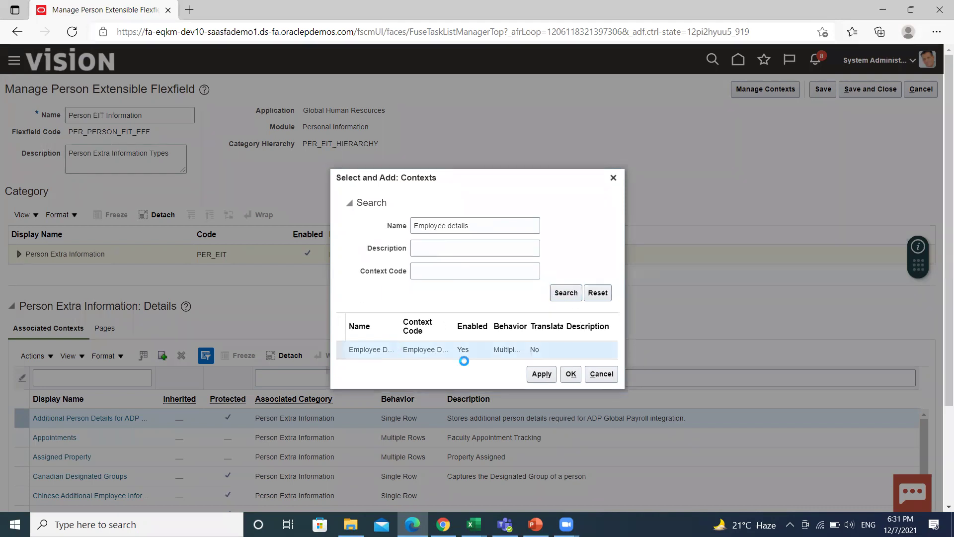
click(540, 375)
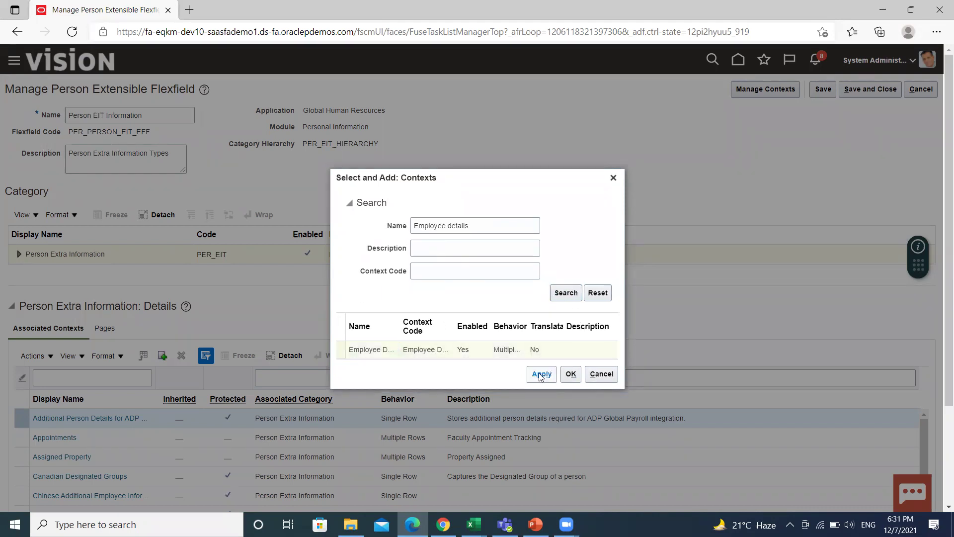
click(570, 371)
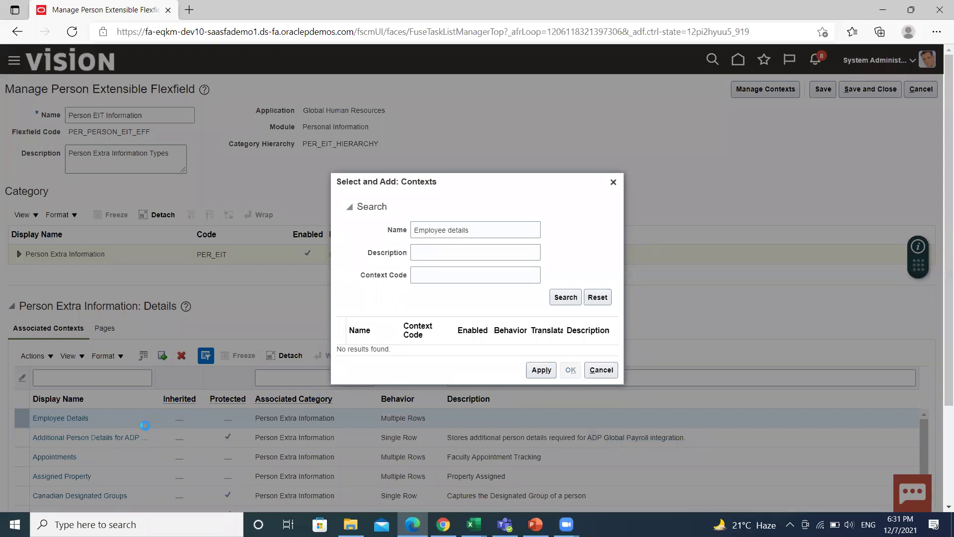